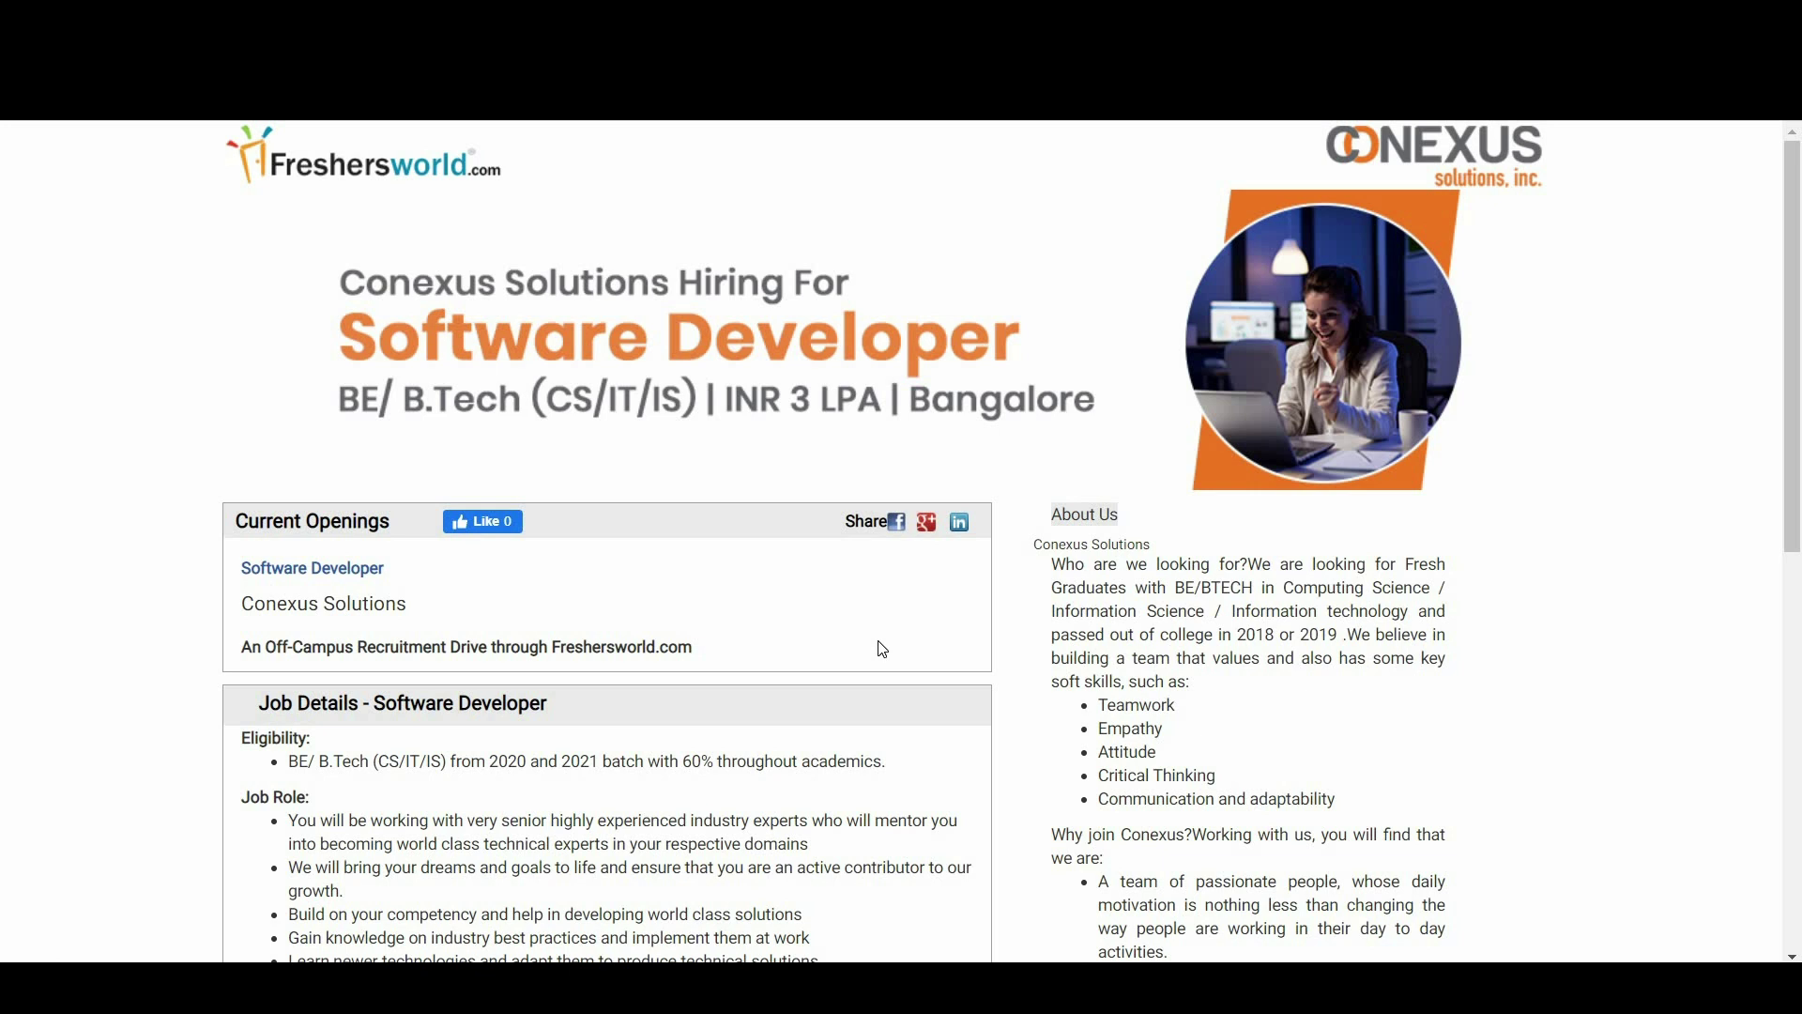
scroll(857, 663, down, 3)
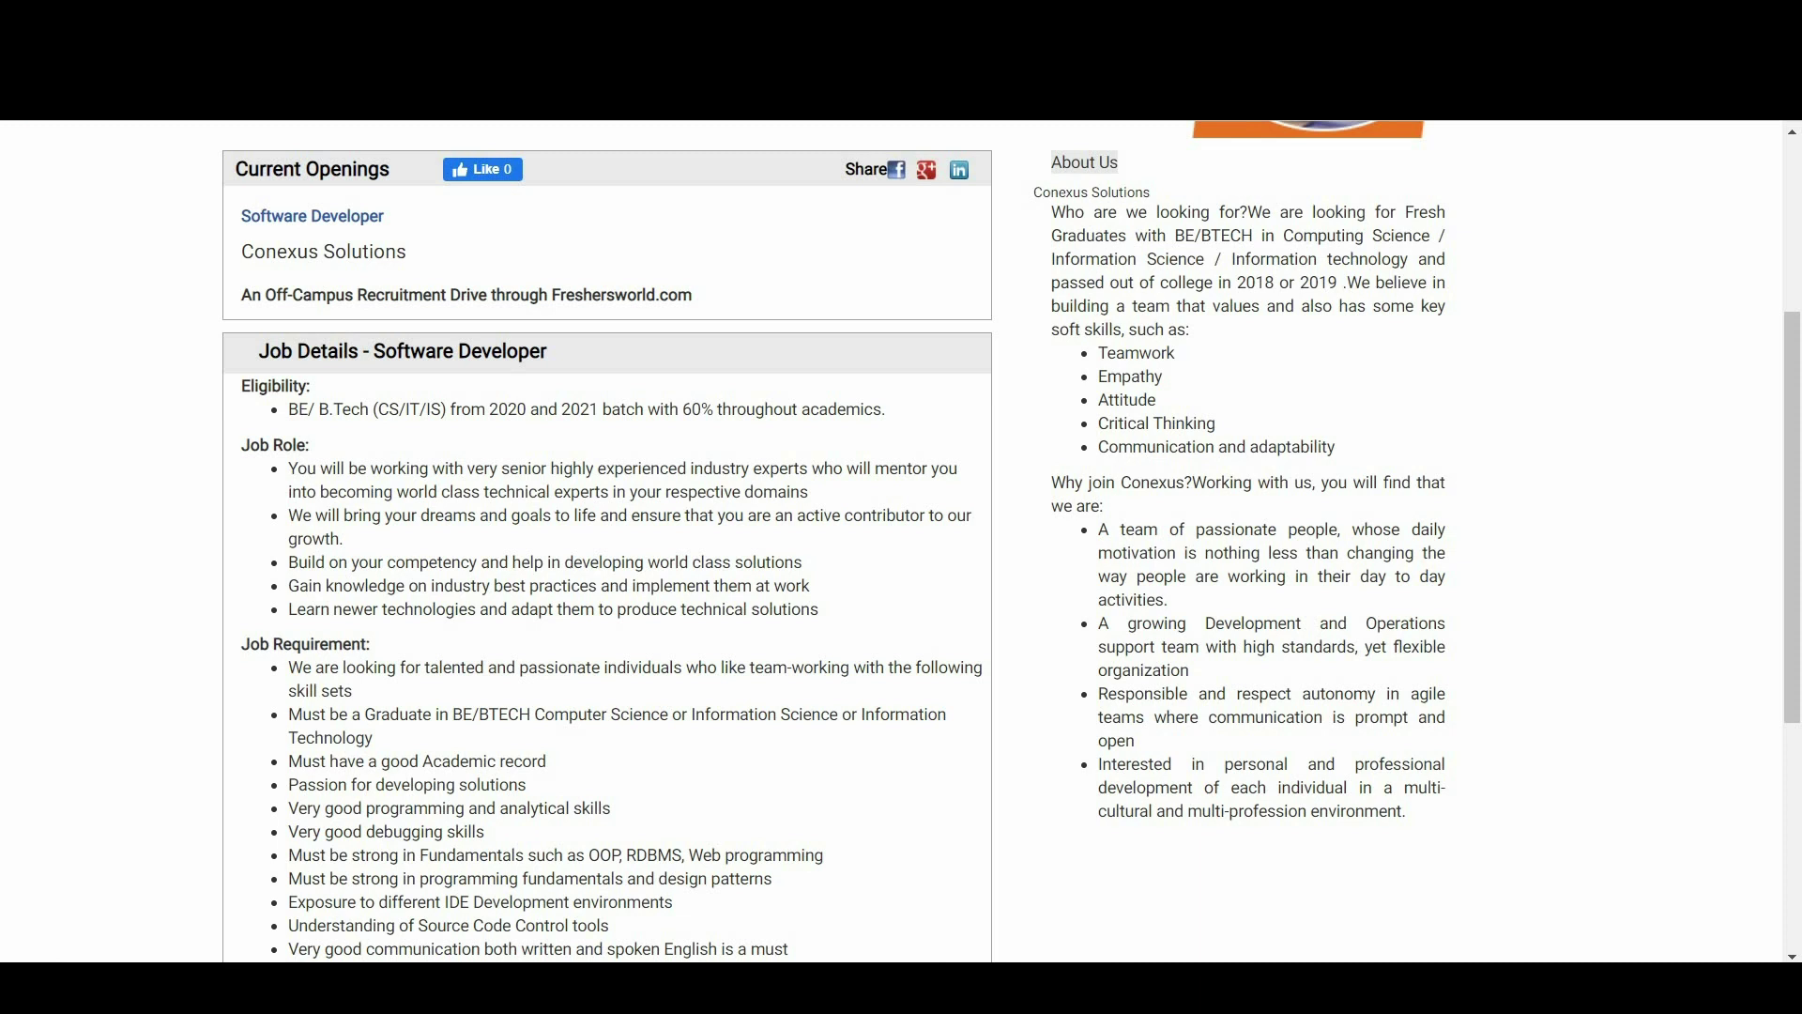
scroll(492, 479, down, 3)
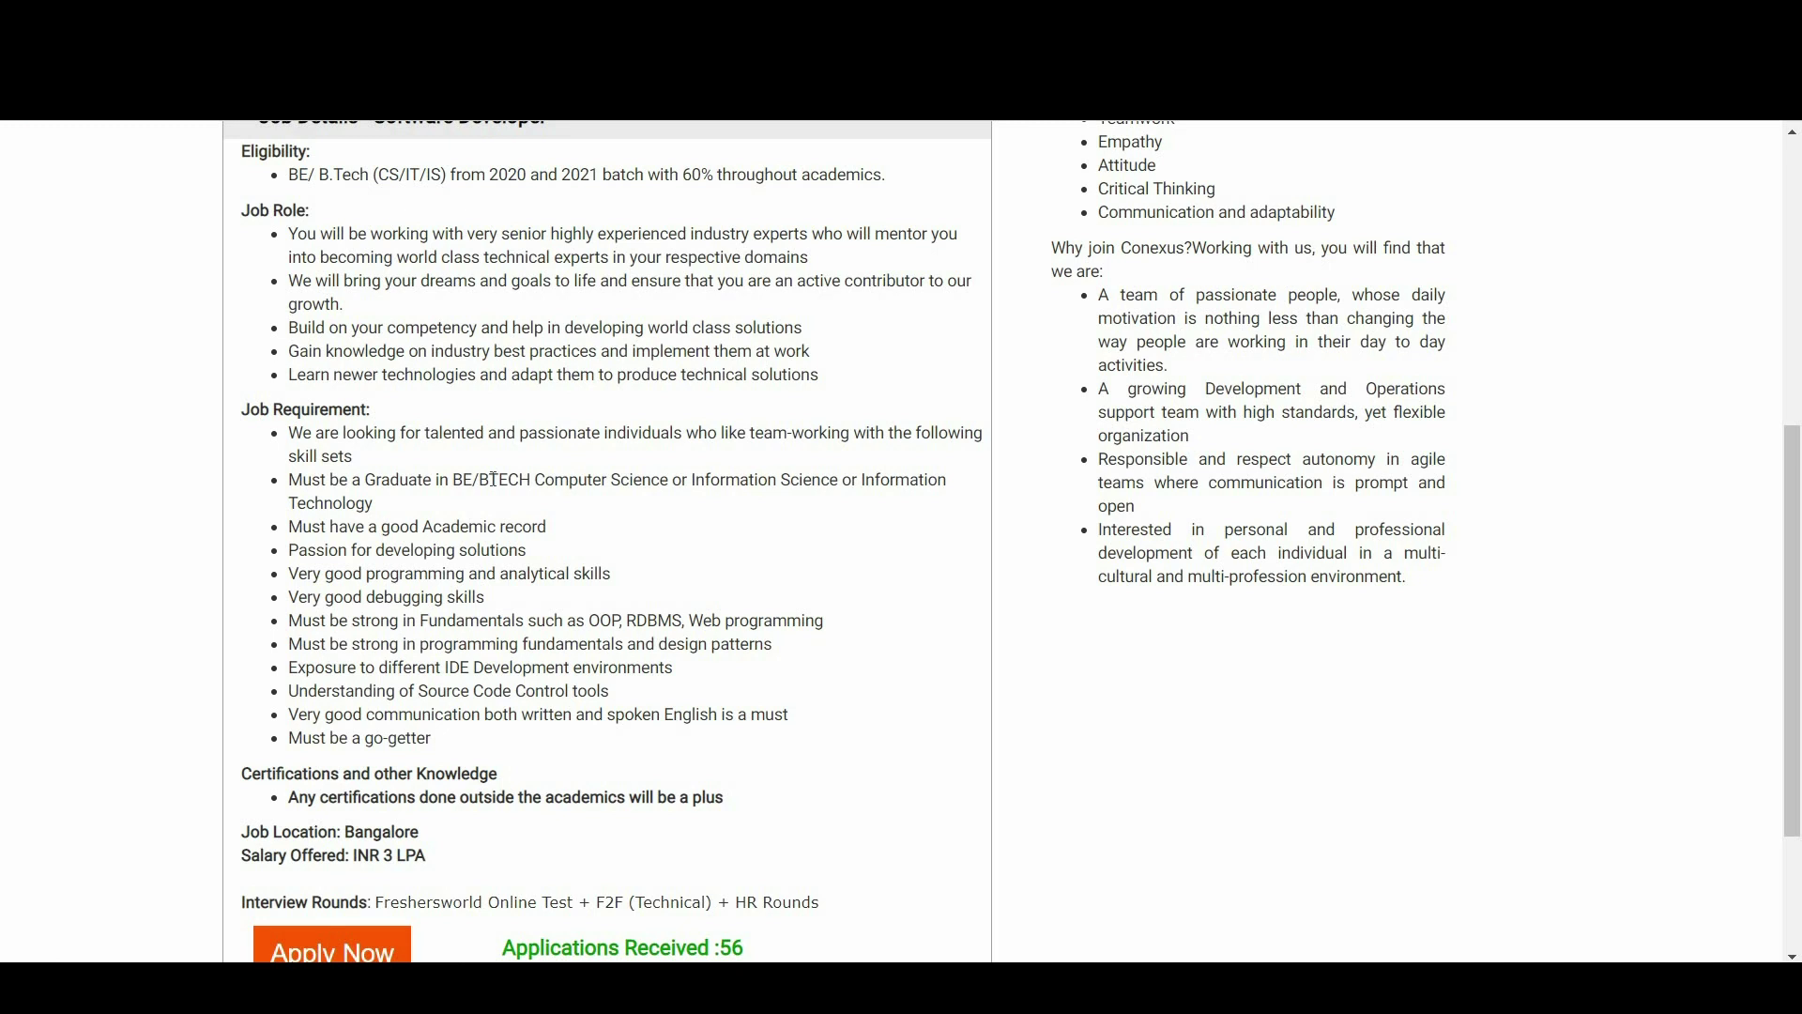
scroll(491, 479, up, 3)
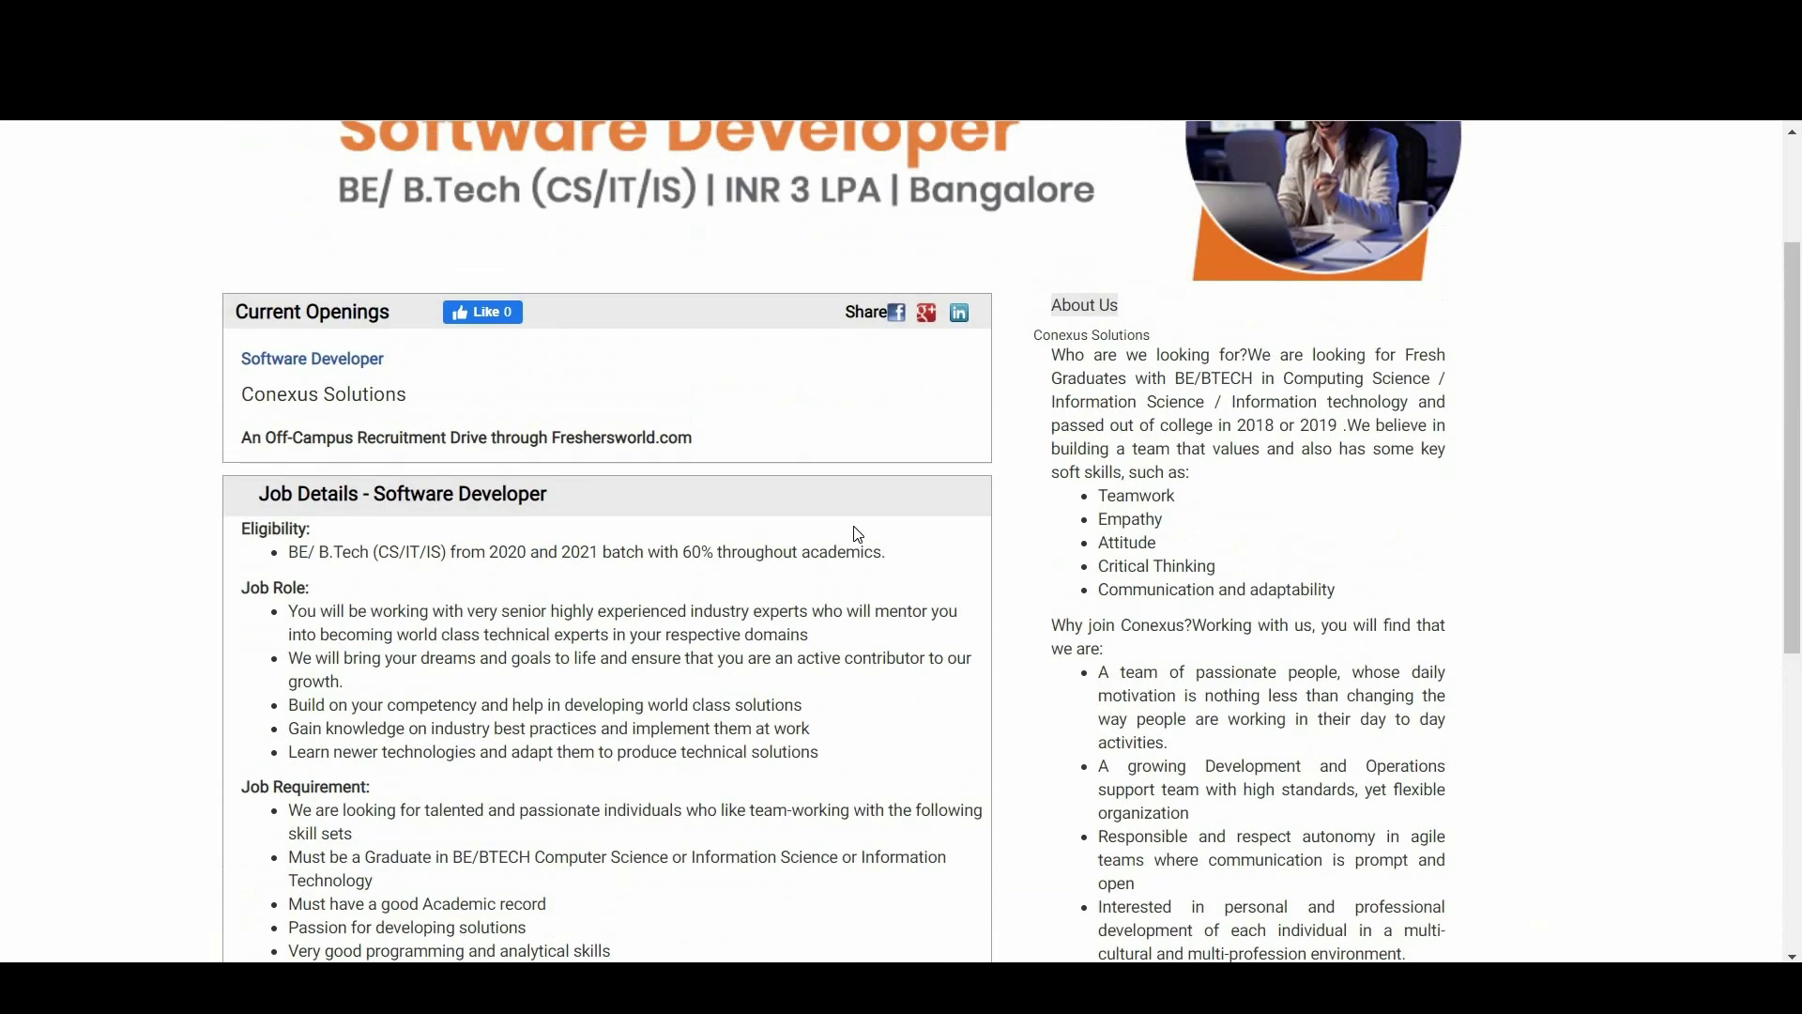
scroll(855, 534, up, 2)
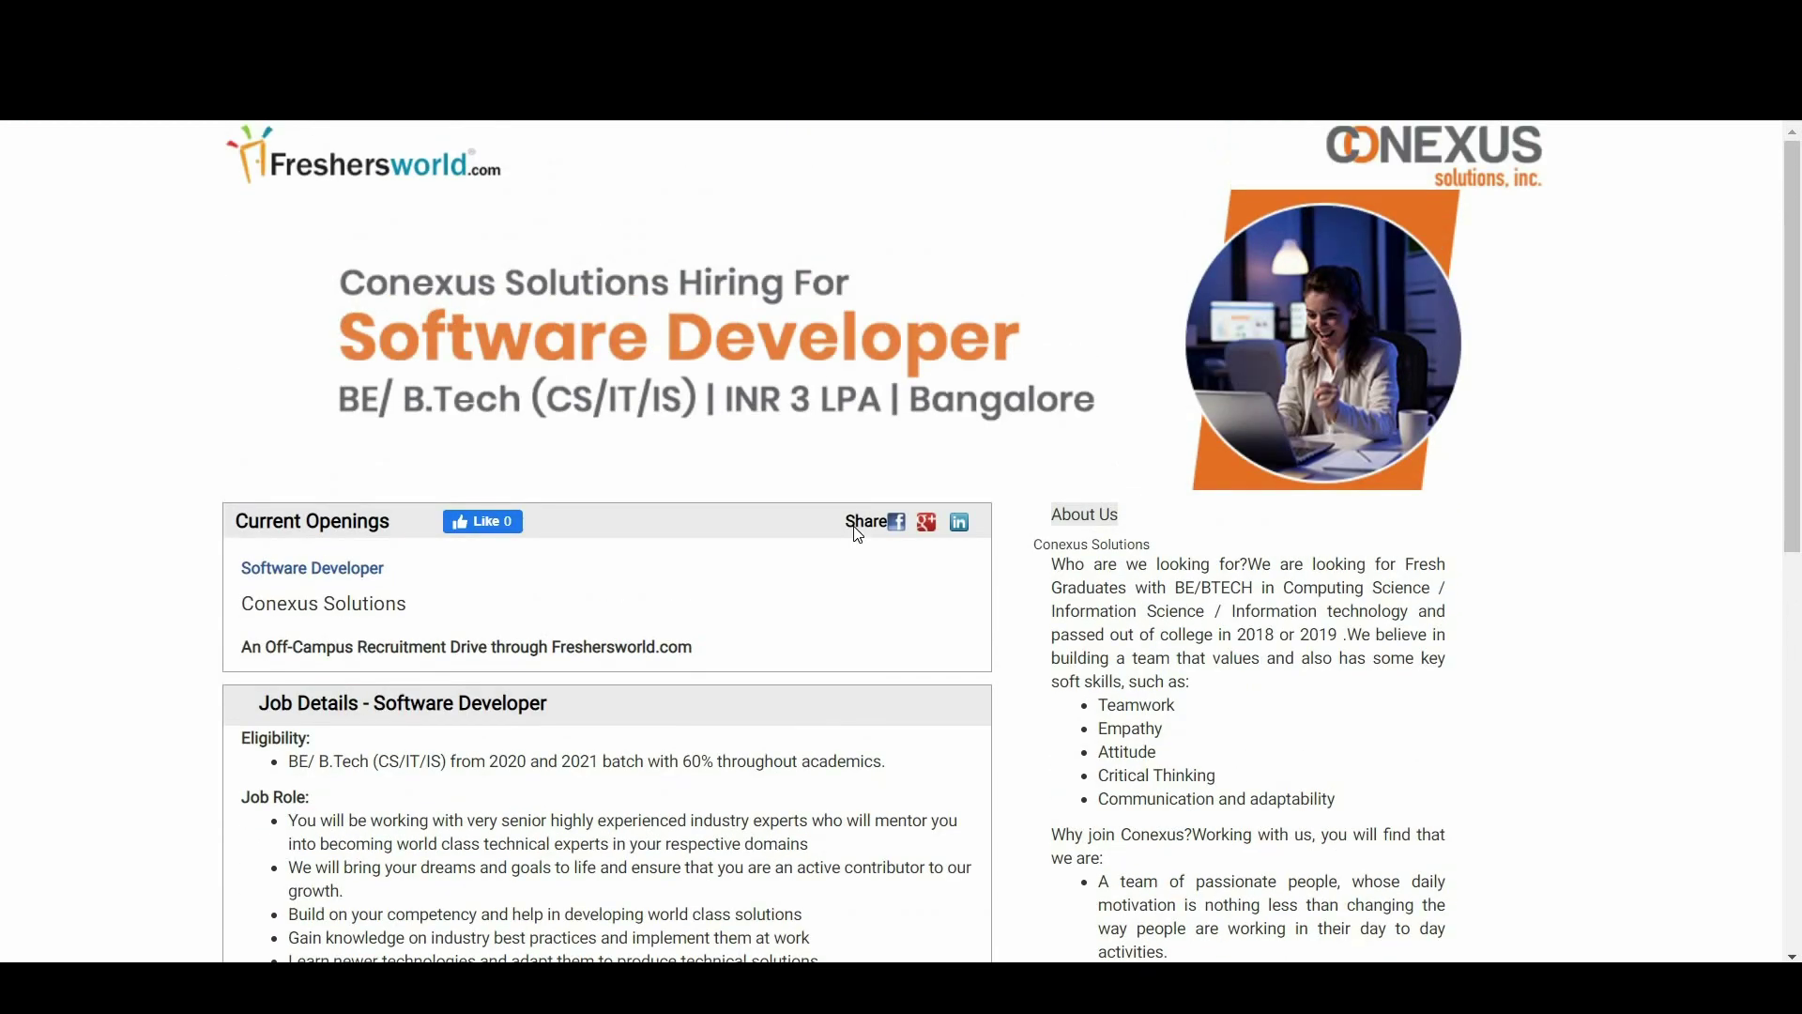